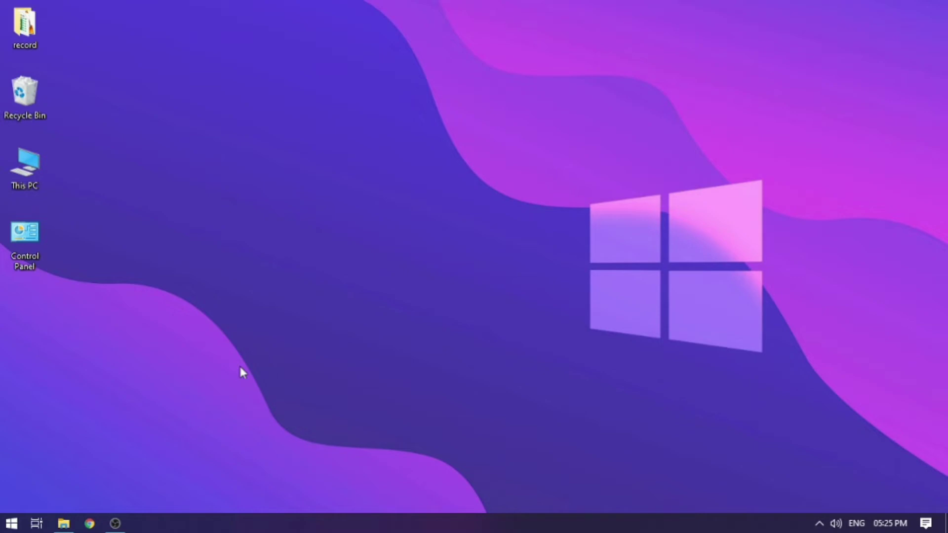
# Open the Run dialog and select the gpedit.msc command in its Open field
pyautogui.press('super+r')
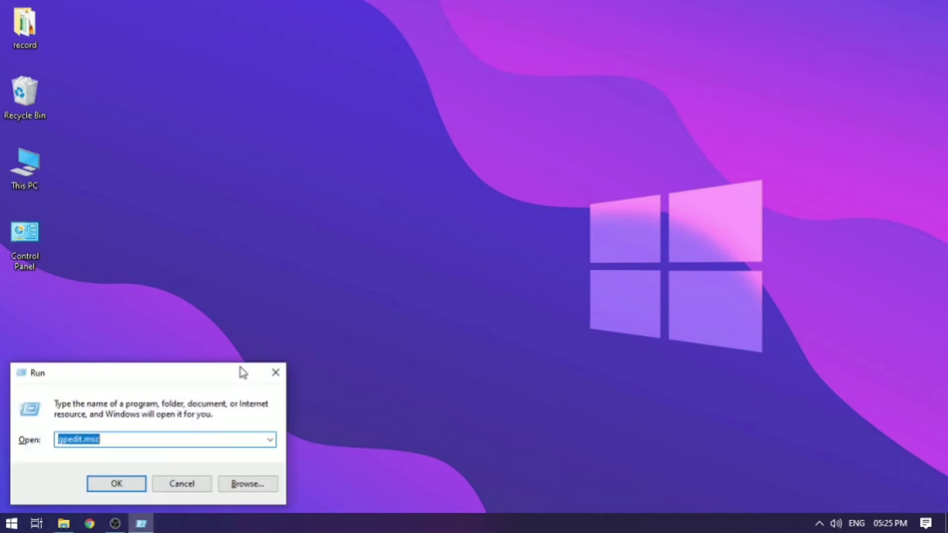
pyautogui.click(67, 440)
pyautogui.moveTo(103, 440); pyautogui.dragTo(56, 440)
# Launch gpedit.msc, maximize the editor and widen the folder tree
pyautogui.click(117, 483)
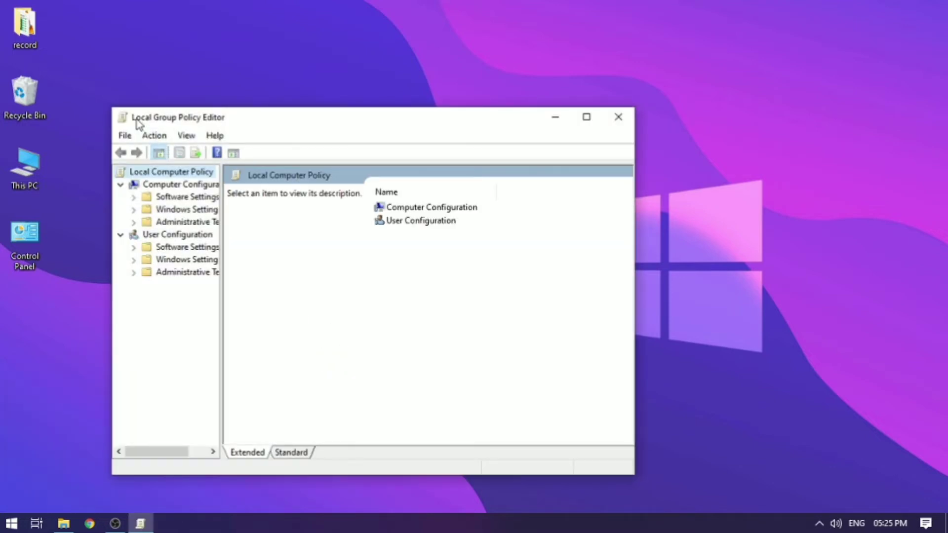
pyautogui.click(586, 117)
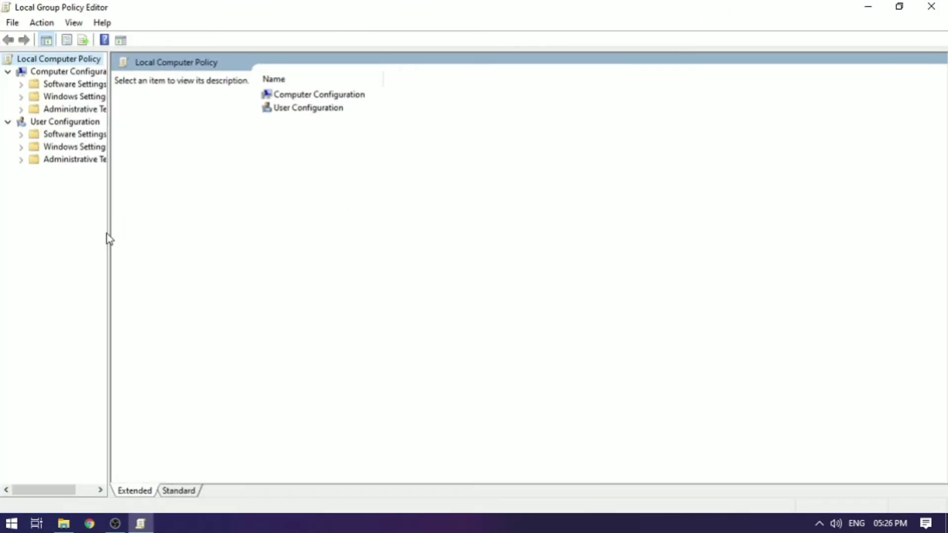
pyautogui.moveTo(107, 235); pyautogui.dragTo(282, 233)
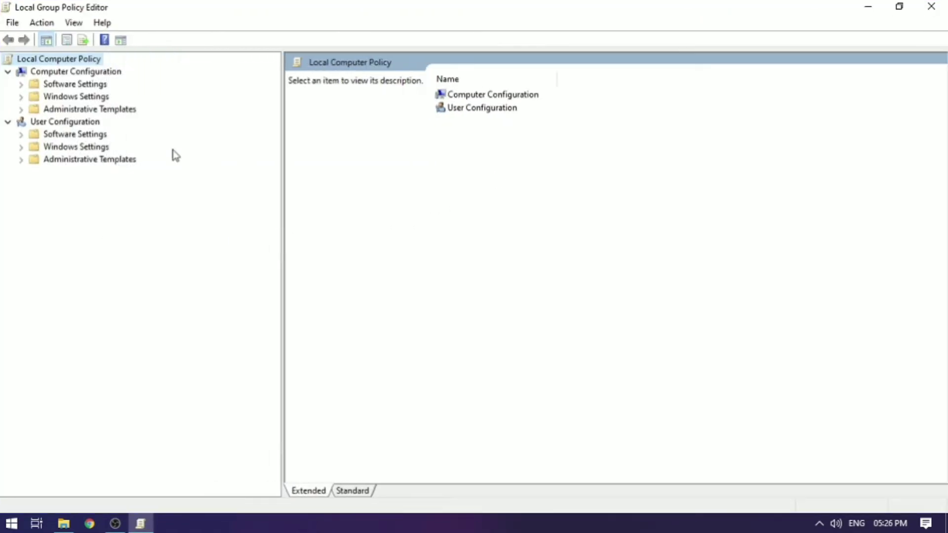
# Expand Administrative Templates > Windows Components and select Windows Update
pyautogui.click(81, 109)
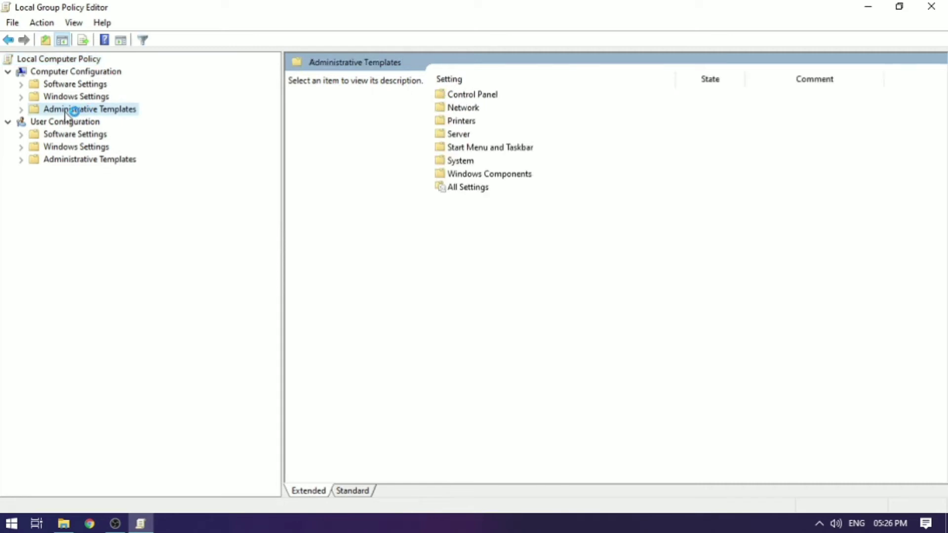
pyautogui.click(21, 108)
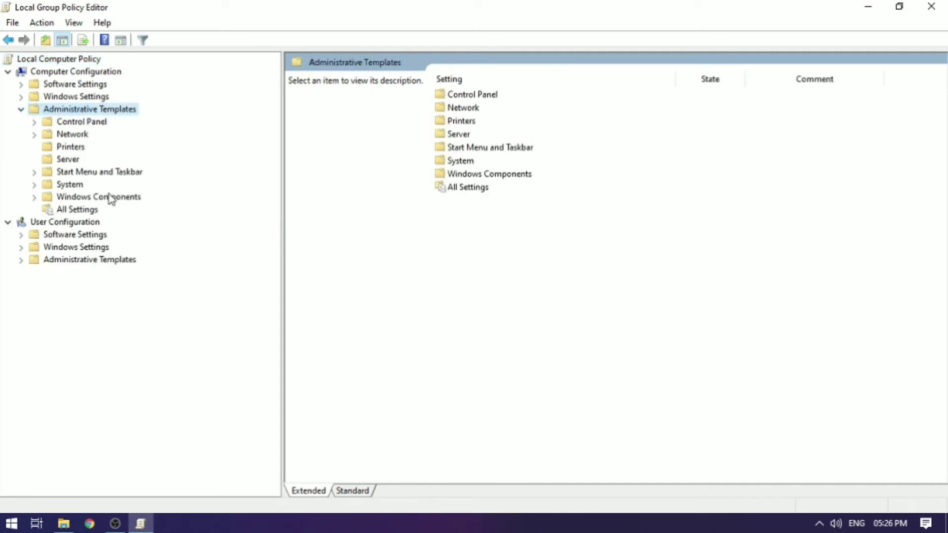
pyautogui.click(81, 197)
pyautogui.click(35, 198)
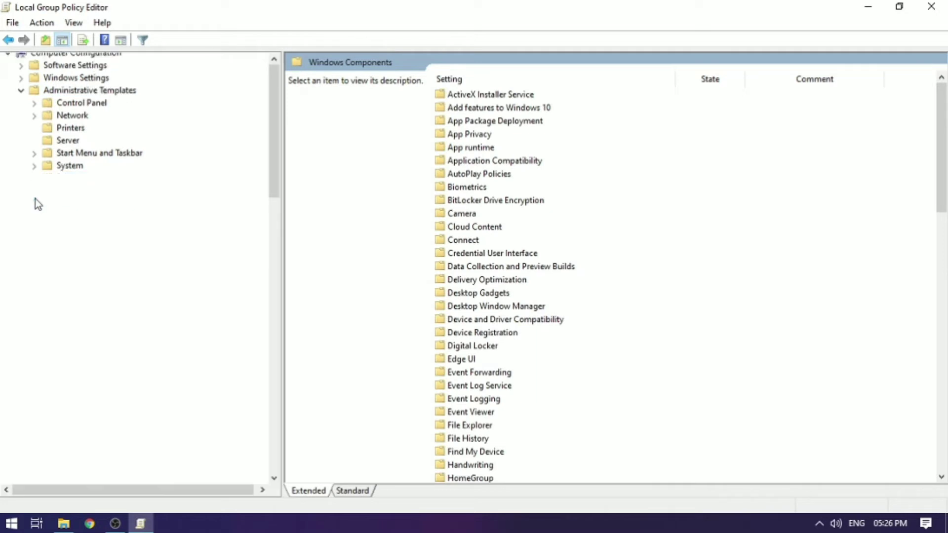
pyautogui.scroll(-5, 89, 374)
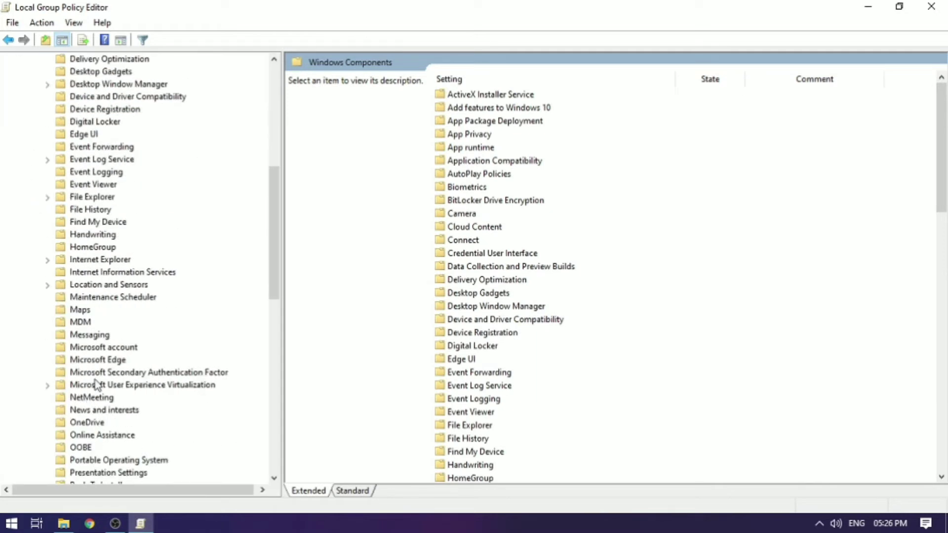
pyautogui.scroll(-5, 96, 385)
pyautogui.scroll(-3, 107, 394)
pyautogui.scroll(-4, 107, 394)
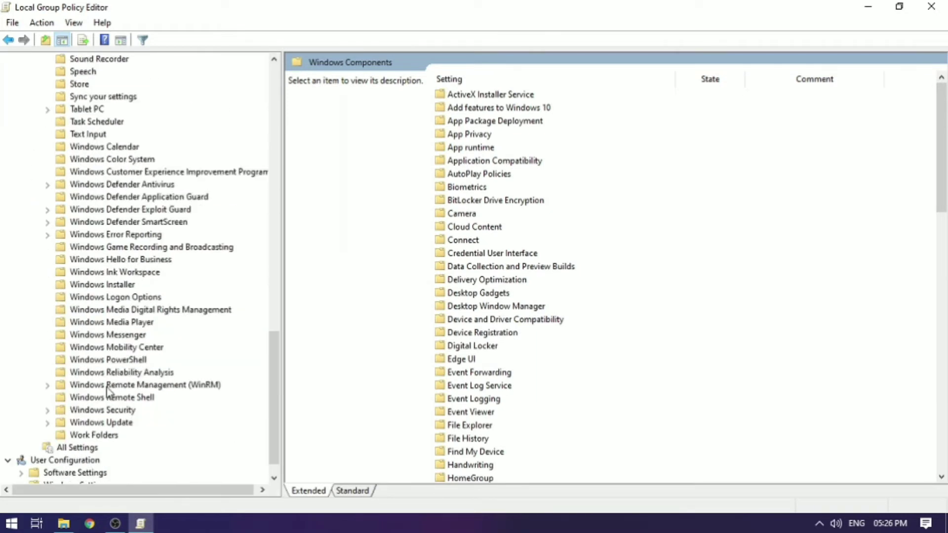
pyautogui.click(89, 422)
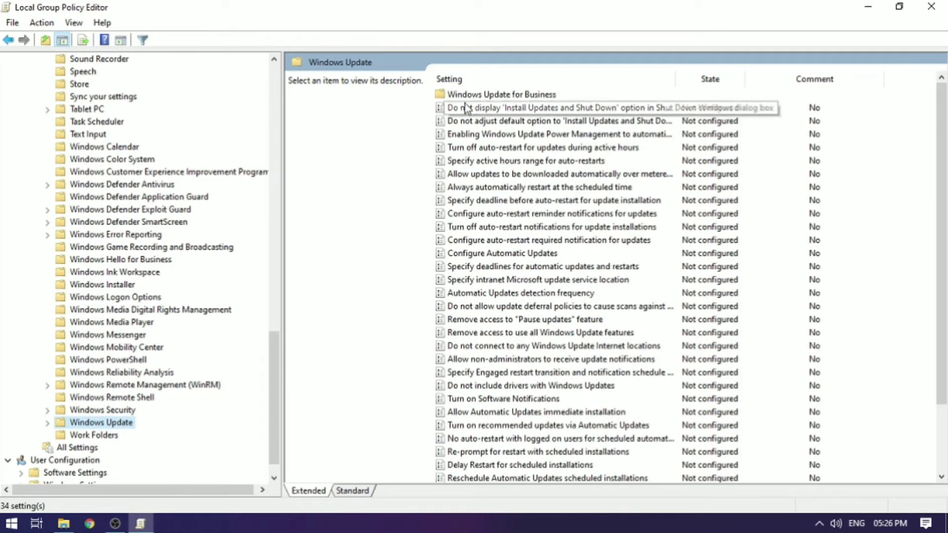
# Select Configure Automatic Updates and open its policy setting dialog
pyautogui.click(467, 261)
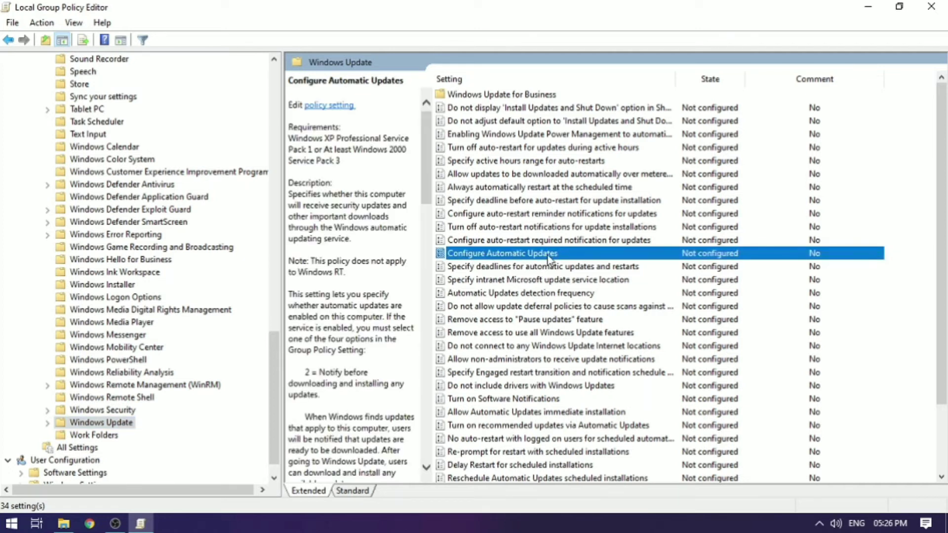
pyautogui.click(341, 105)
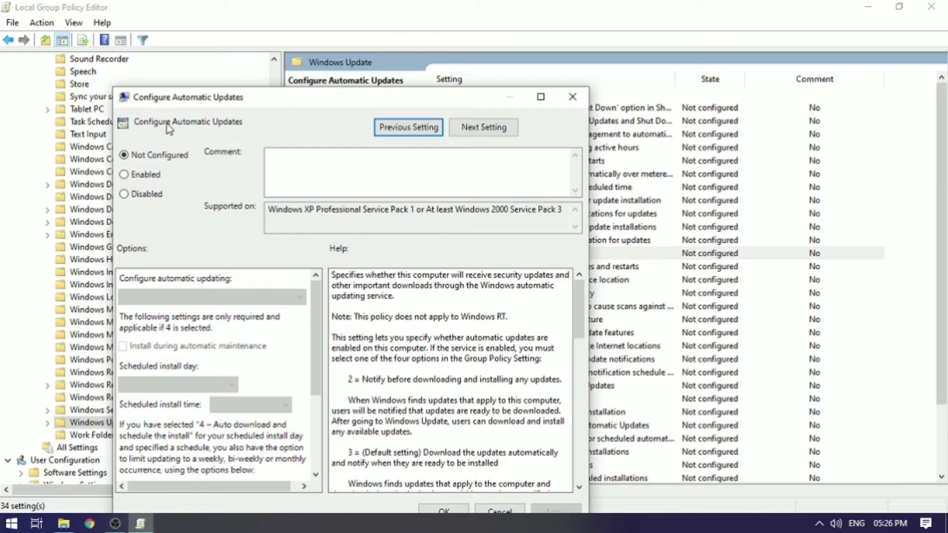
# Enable Configure Automatic Updates with '2 - Notify for download and auto install', then apply and confirm
pyautogui.click(128, 176)
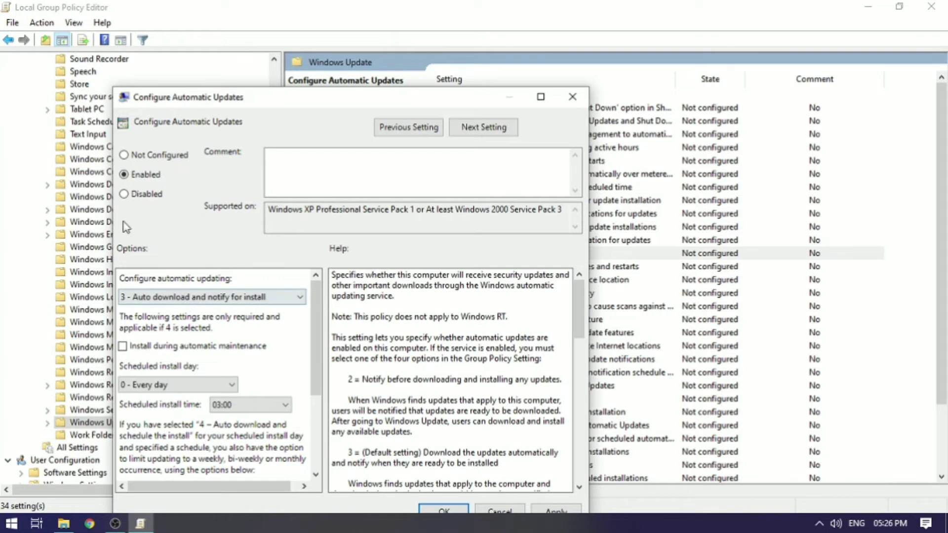
pyautogui.click(186, 296)
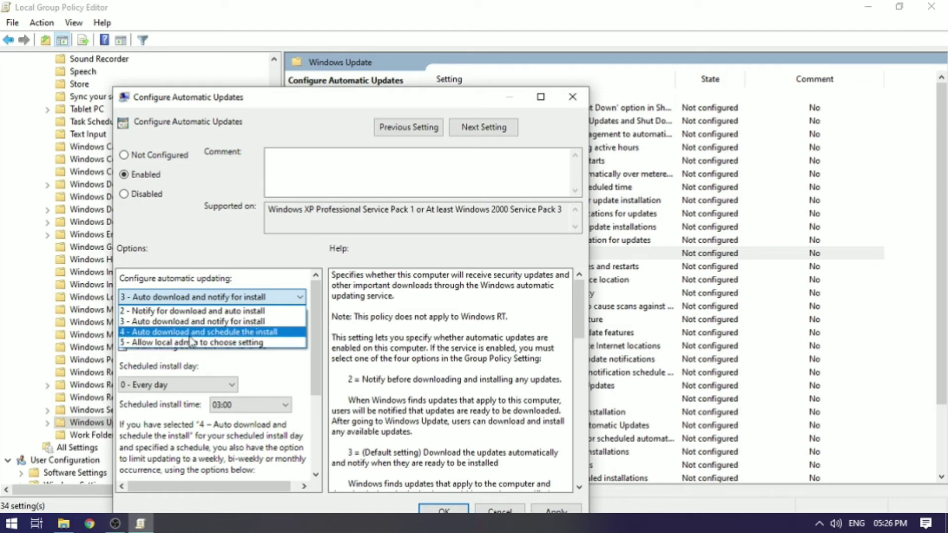
pyautogui.click(177, 311)
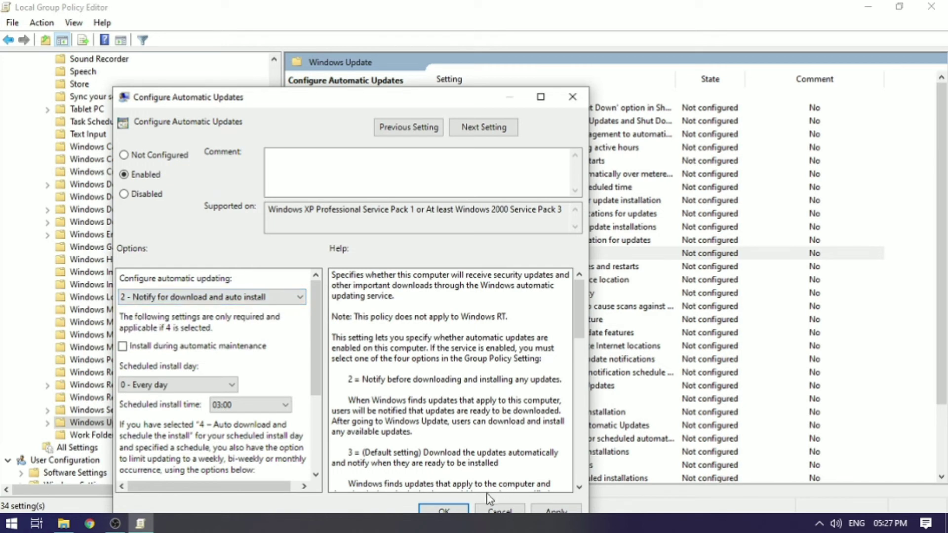
pyautogui.moveTo(481, 97); pyautogui.dragTo(492, 69)
pyautogui.click(566, 477)
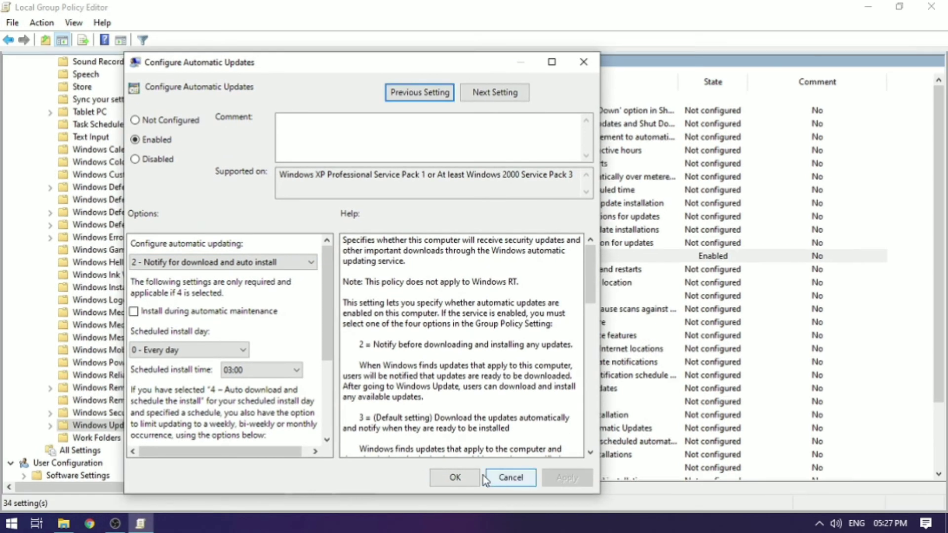
pyautogui.click(454, 477)
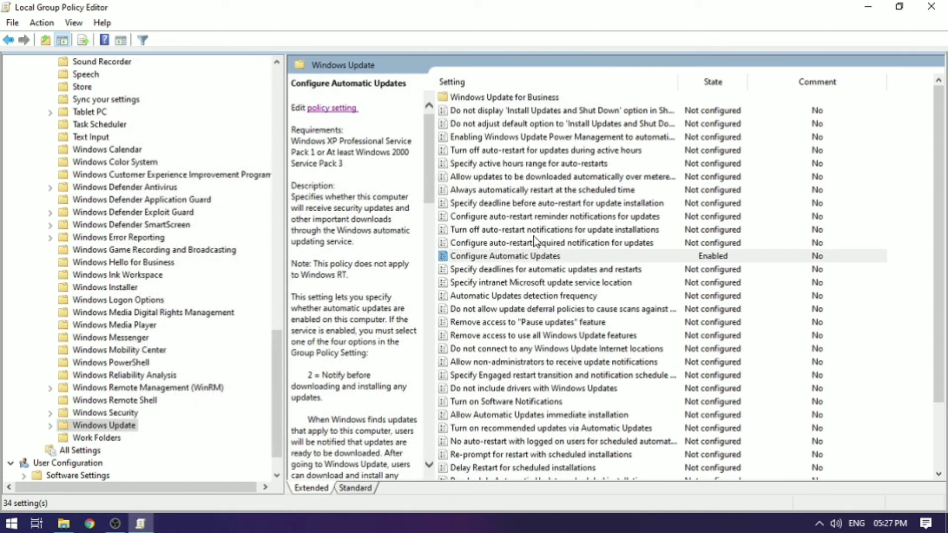
pyautogui.click(931, 7)
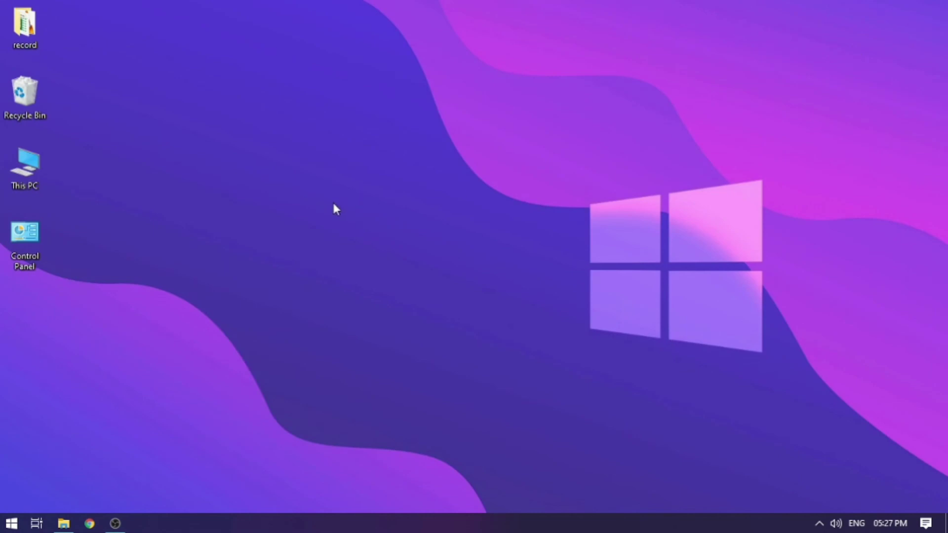
pyautogui.rightClick(333, 201)
pyautogui.click(353, 244)
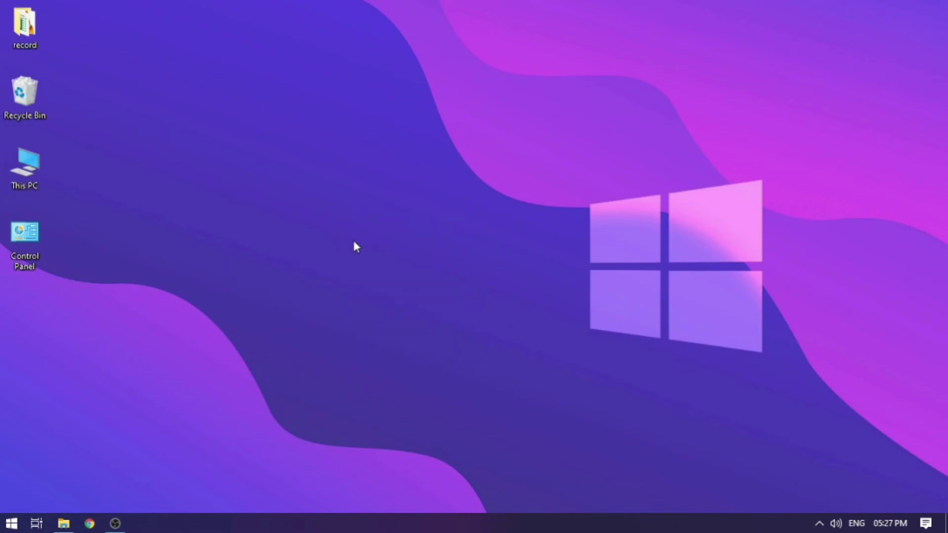